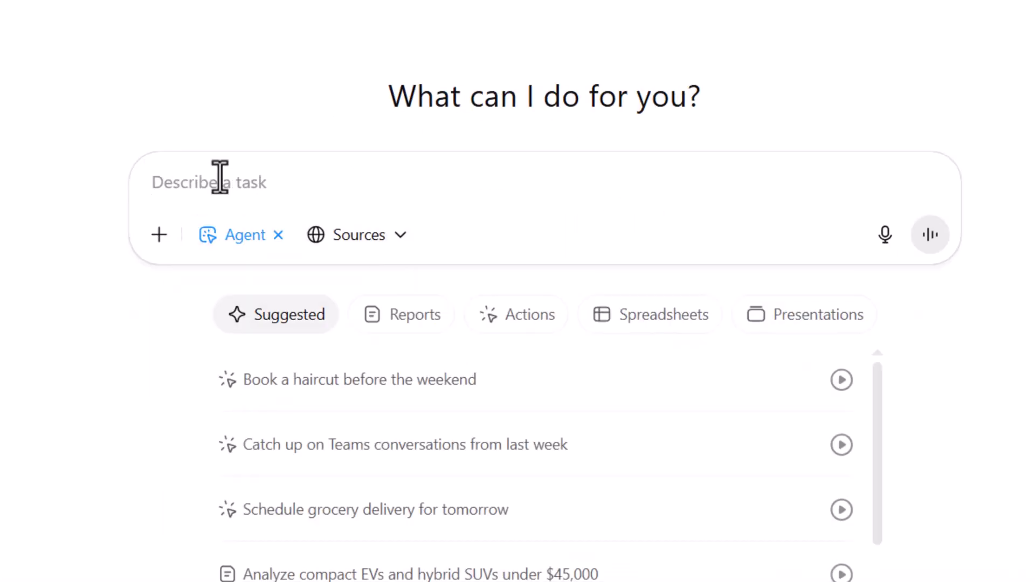
Paste the prepared blog request with WordPress login details and send it to the agent
key(ctrl+v)
drag(428, 183, 857, 184)
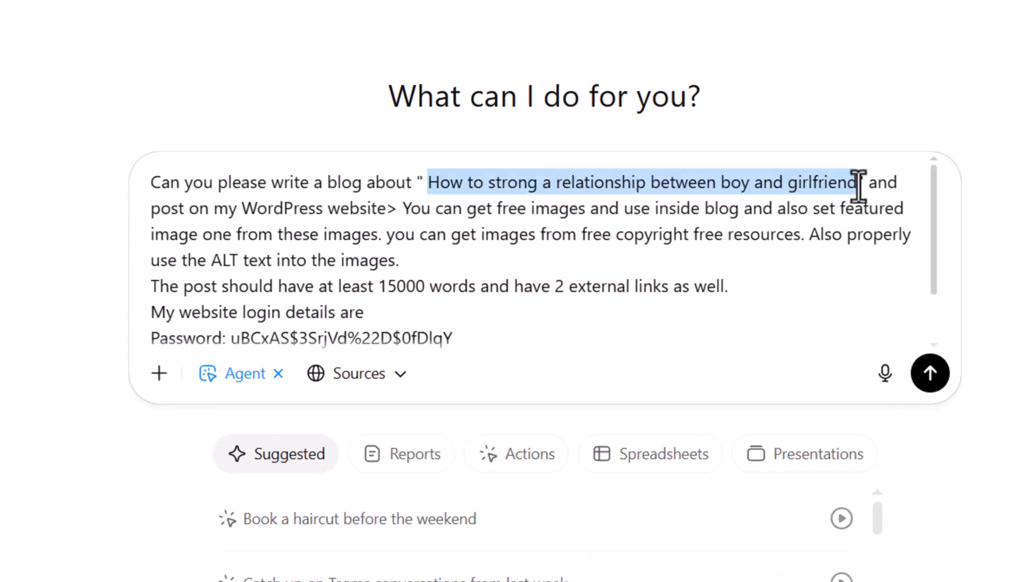
click(550, 210)
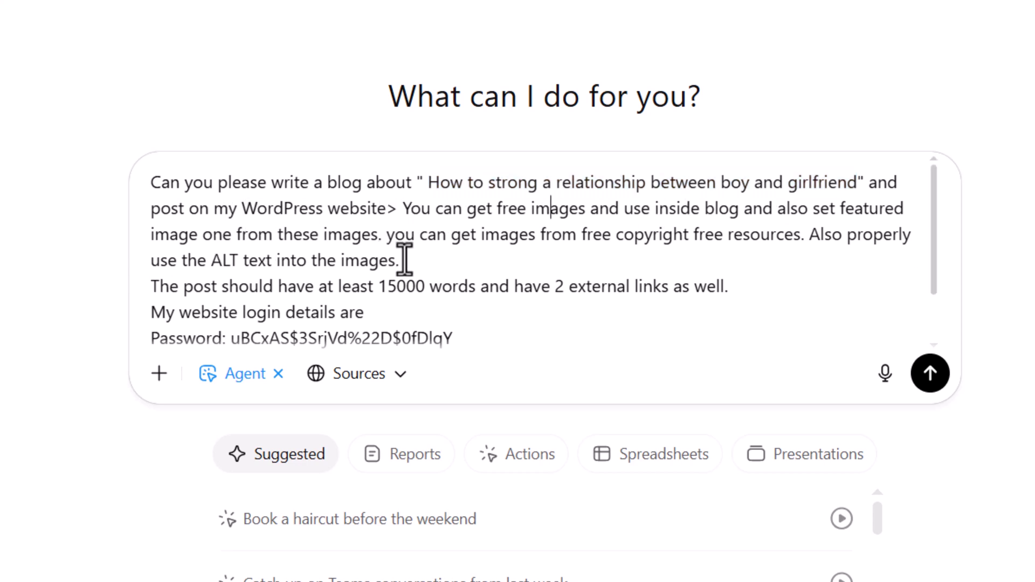
scroll(400, 293, down, 1)
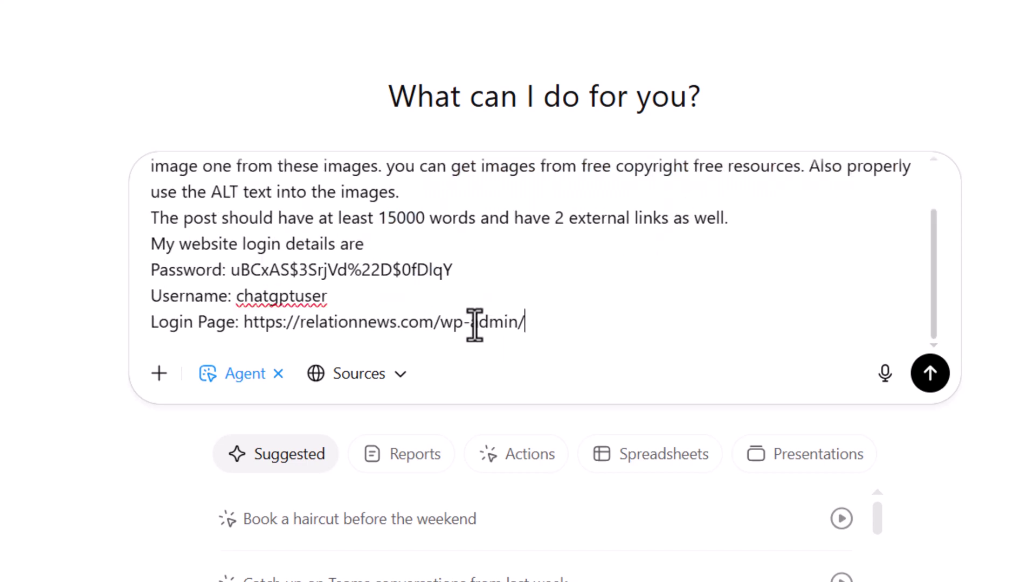
key(Return)
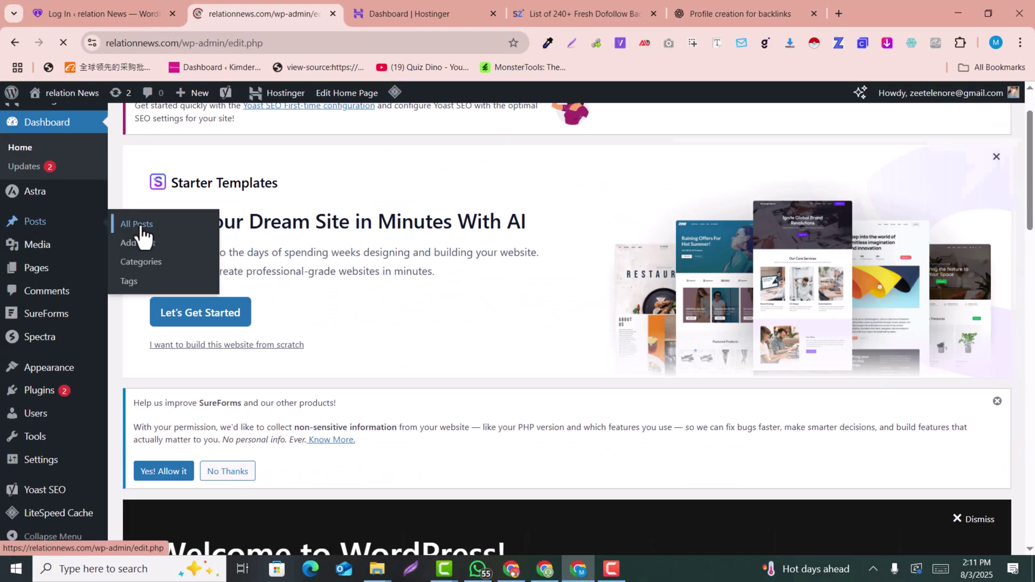
Open the draft relationship post in the editor, check an image and bring up the pre-publish review
click(138, 226)
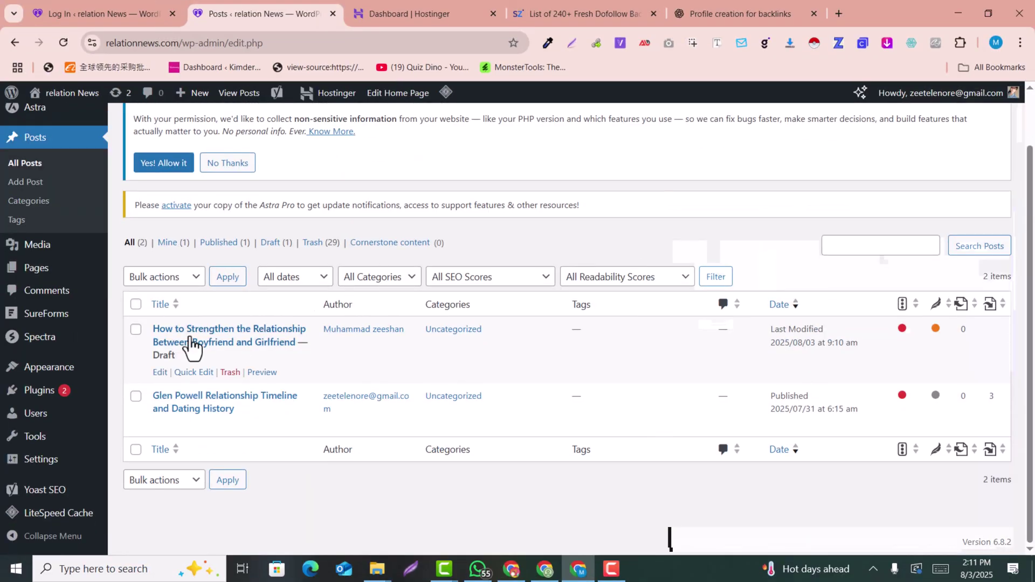
click(165, 372)
scroll(381, 300, down, 5)
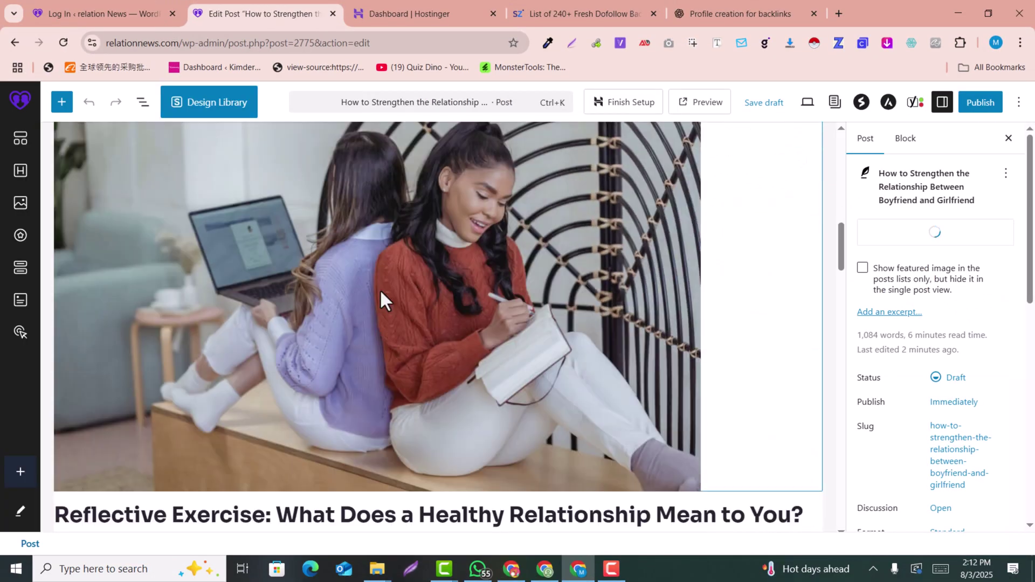
scroll(380, 300, down, 5)
scroll(434, 329, down, 5)
click(434, 329)
scroll(673, 307, up, 10)
scroll(672, 316, up, 5)
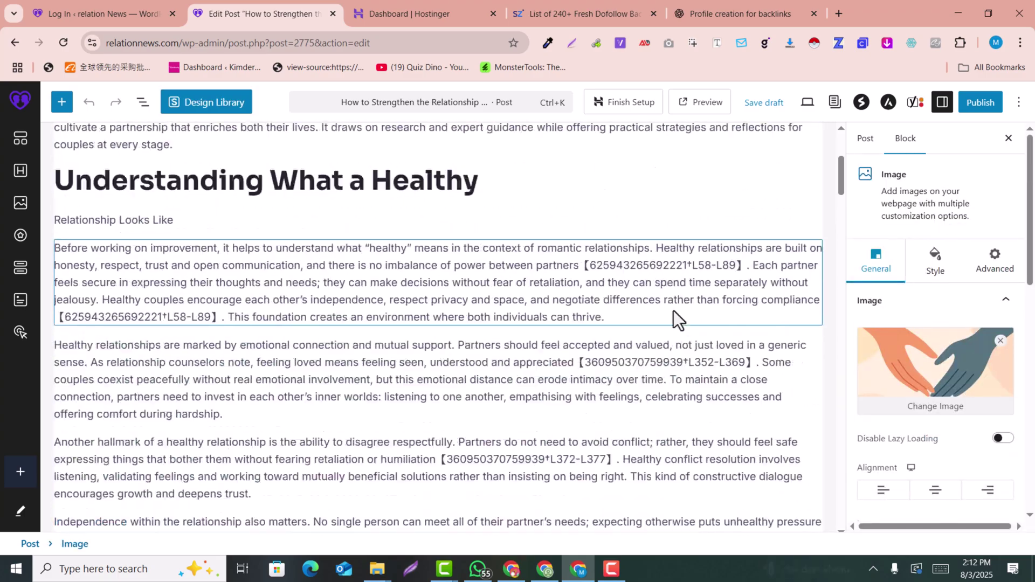
scroll(679, 307, up, 5)
scroll(693, 285, down, 3)
scroll(693, 285, up, 3)
scroll(571, 296, down, 8)
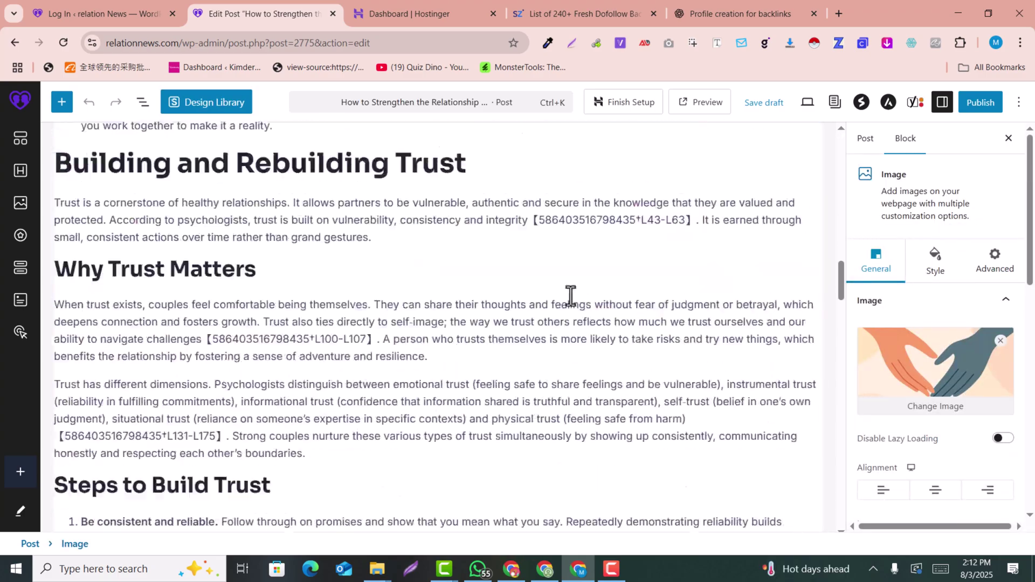
scroll(572, 296, up, 5)
click(980, 102)
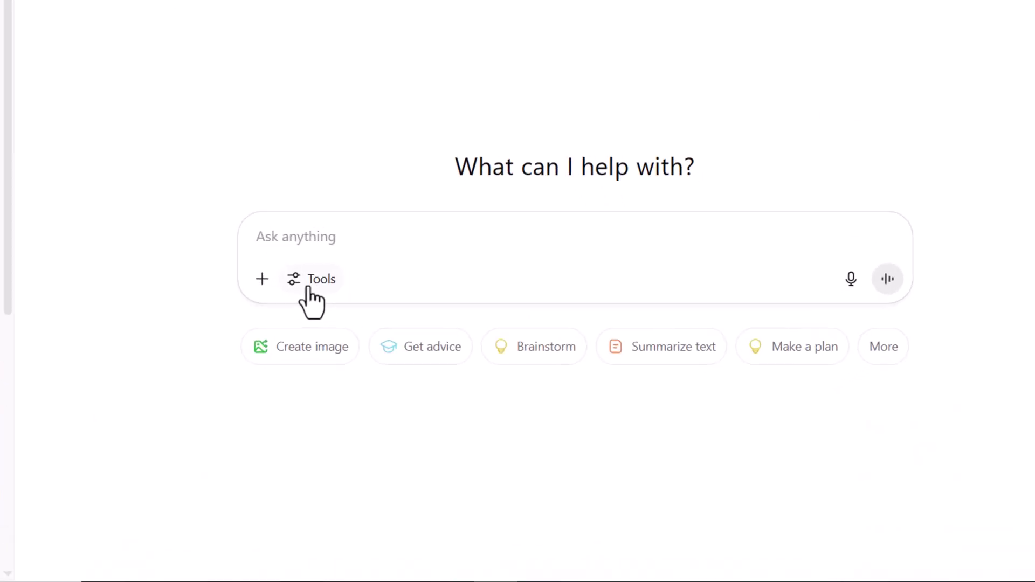
Switch the new chat to Agent mode and paste the prepared blog-post request
click(220, 259)
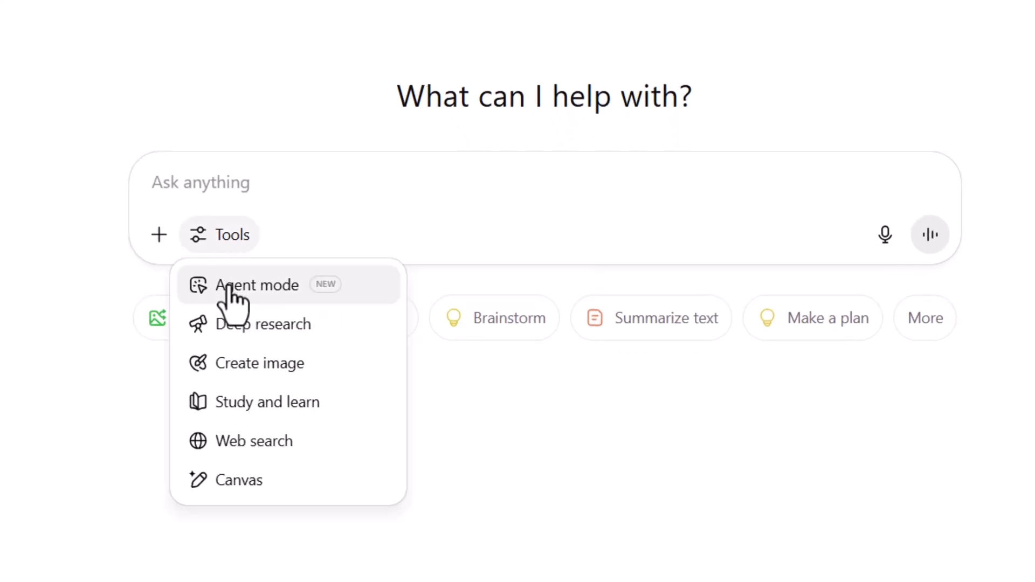
click(387, 275)
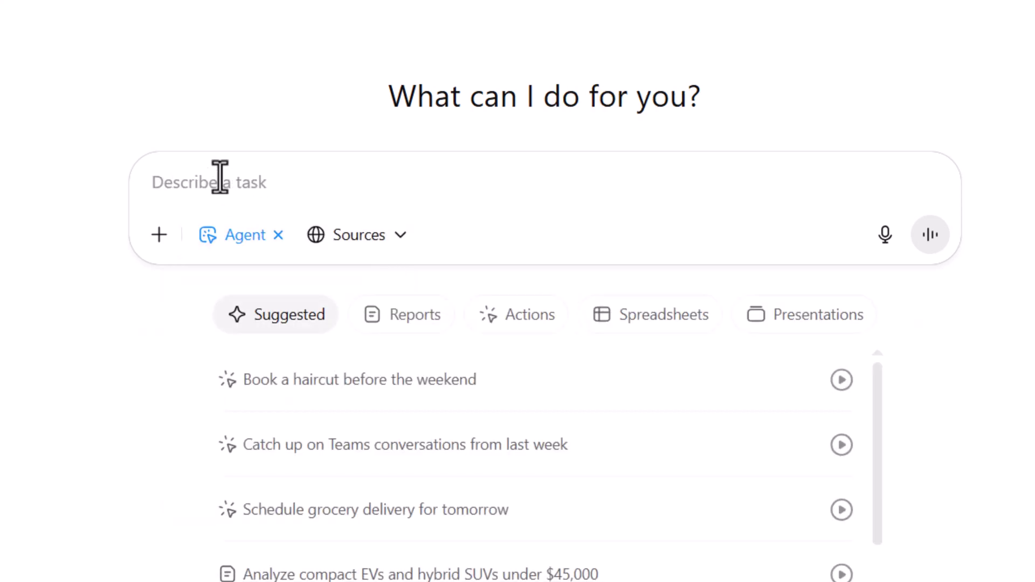
key(ctrl+v)
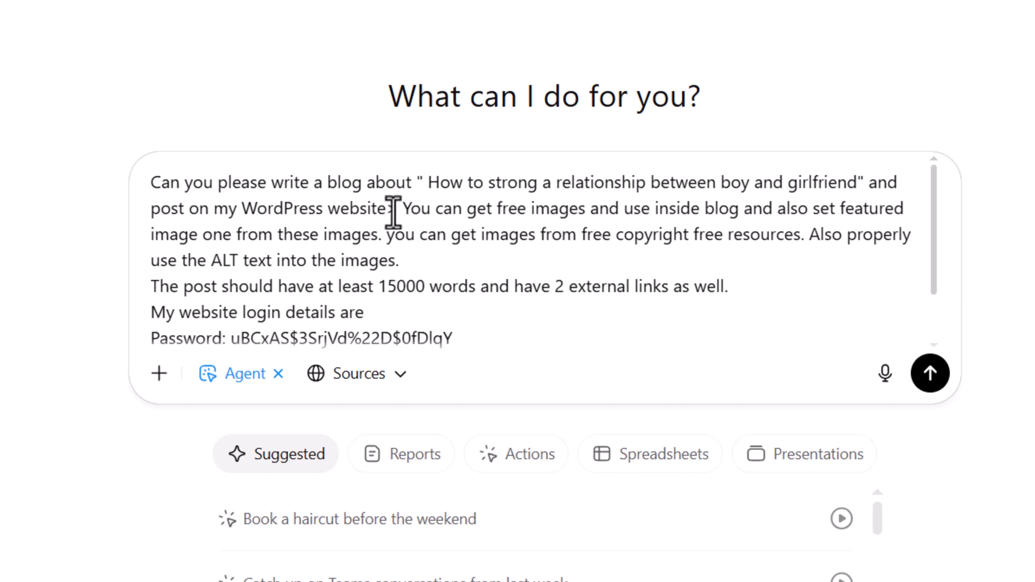
Review the request's blog topic, 15000 word count and username/login page lines
drag(429, 186, 862, 188)
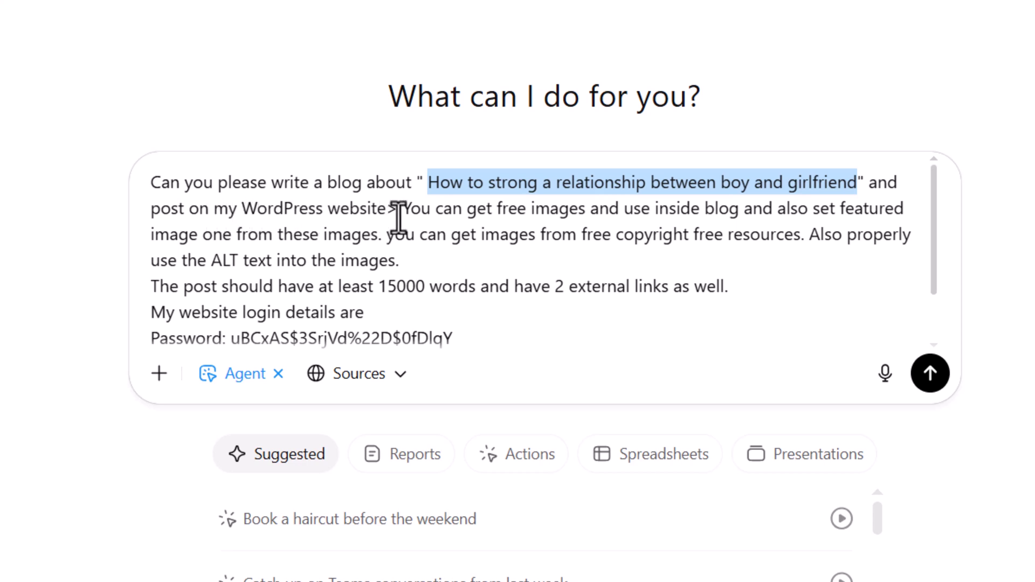
click(550, 211)
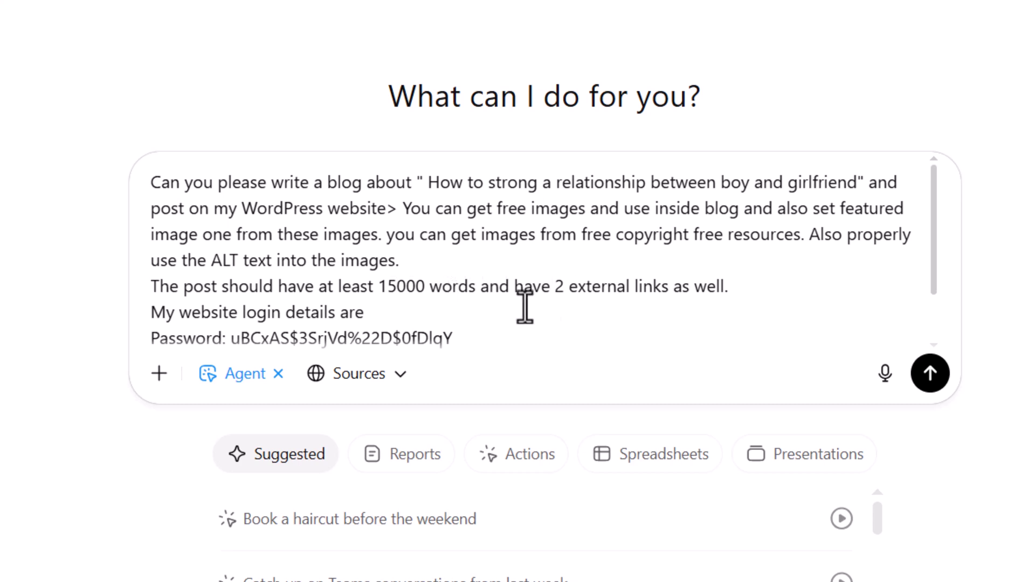
drag(389, 289, 413, 291)
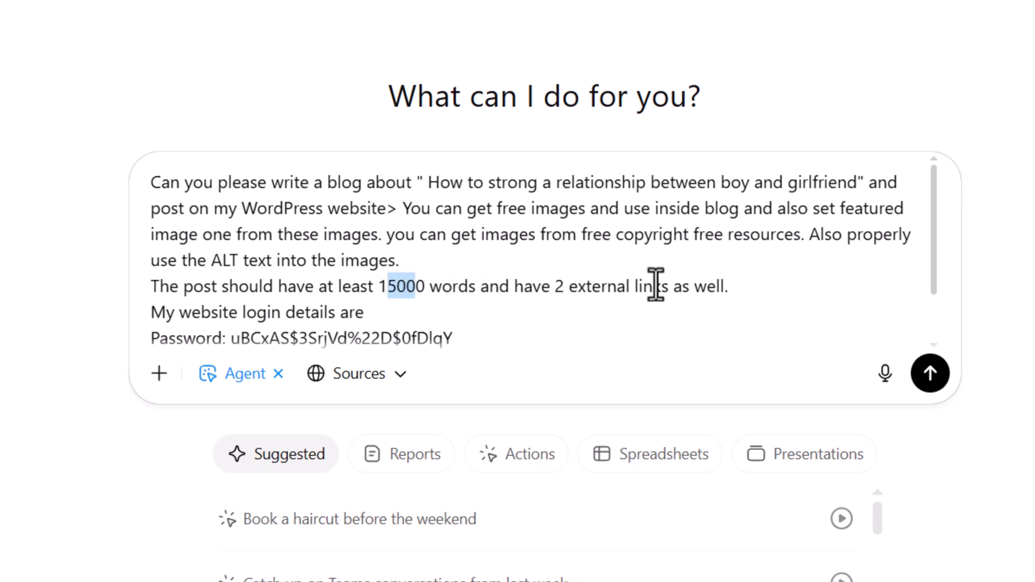
scroll(415, 303, down, 2)
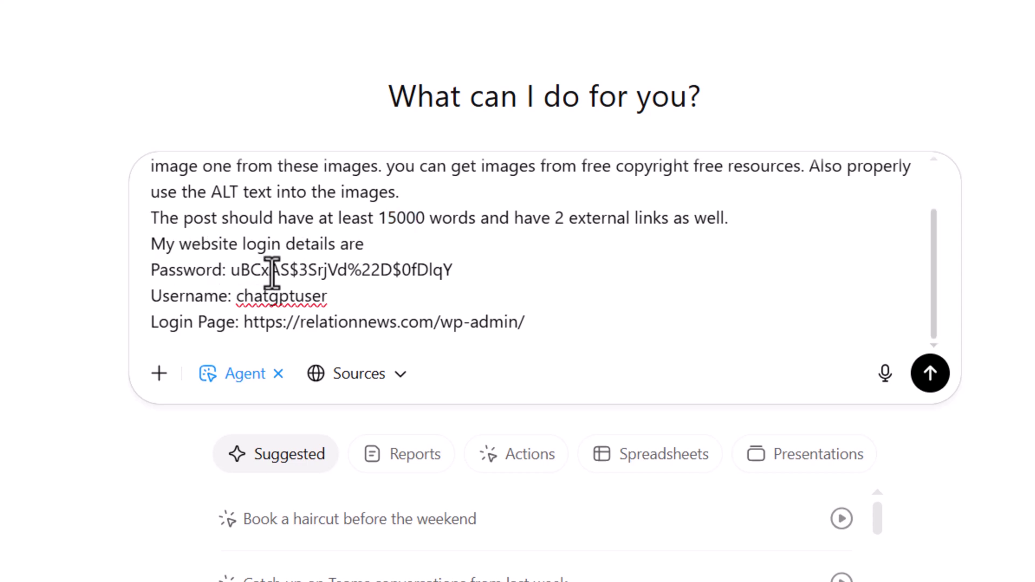
drag(526, 322, 170, 299)
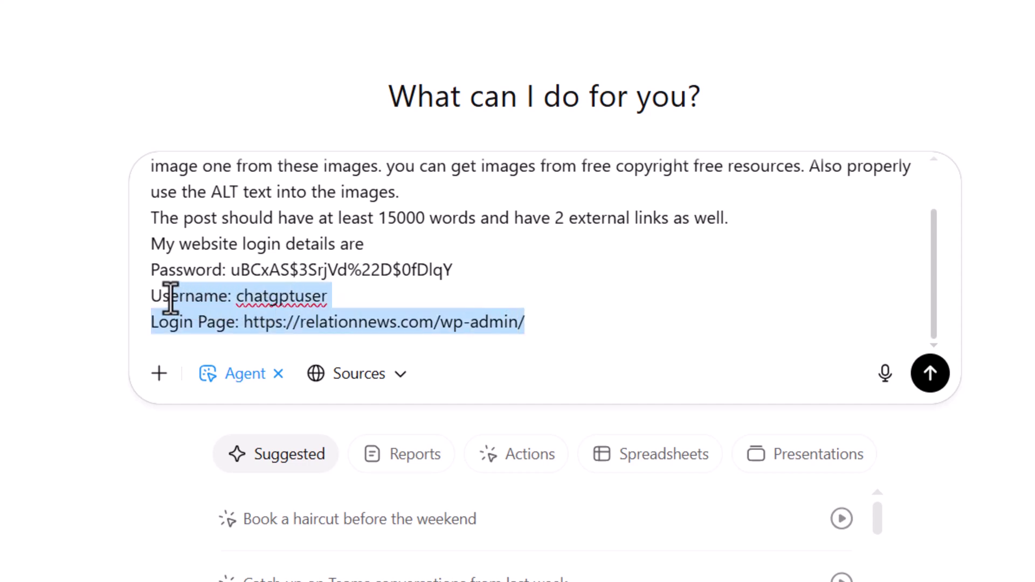
click(269, 296)
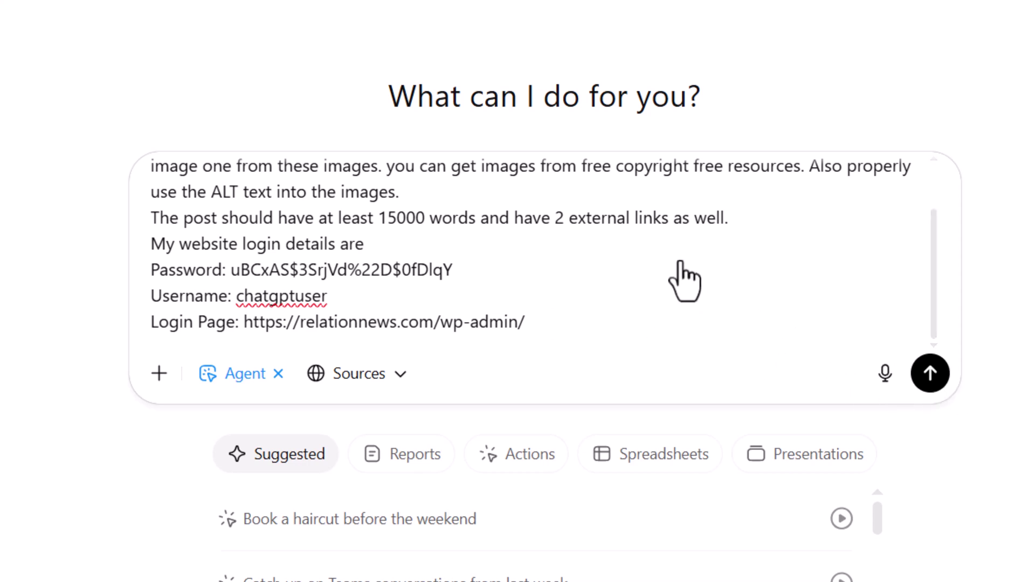
Send the blog-post request so the agent starts writing the draft
key(Return)
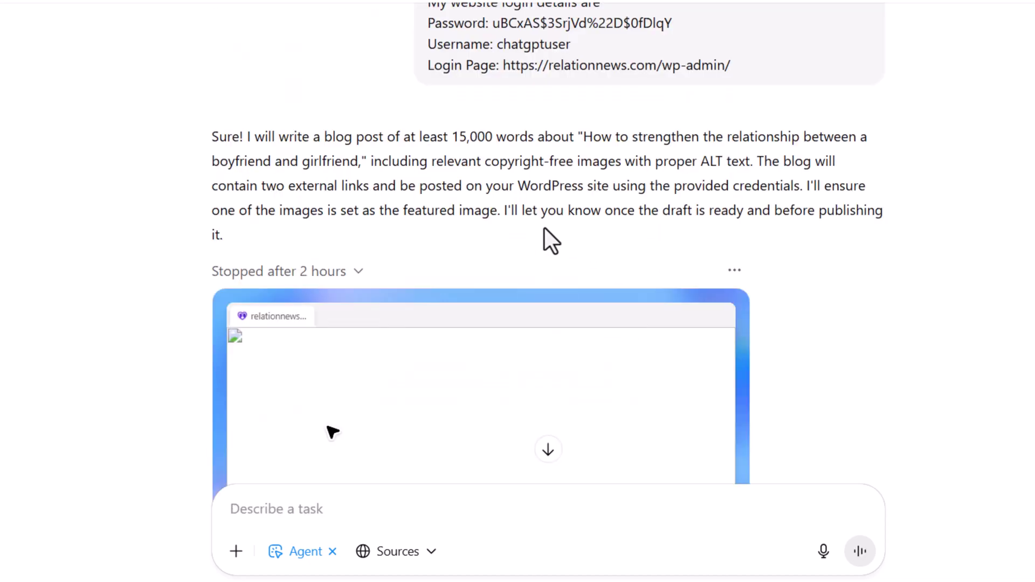
scroll(568, 219, up, 3)
scroll(568, 219, down, 1)
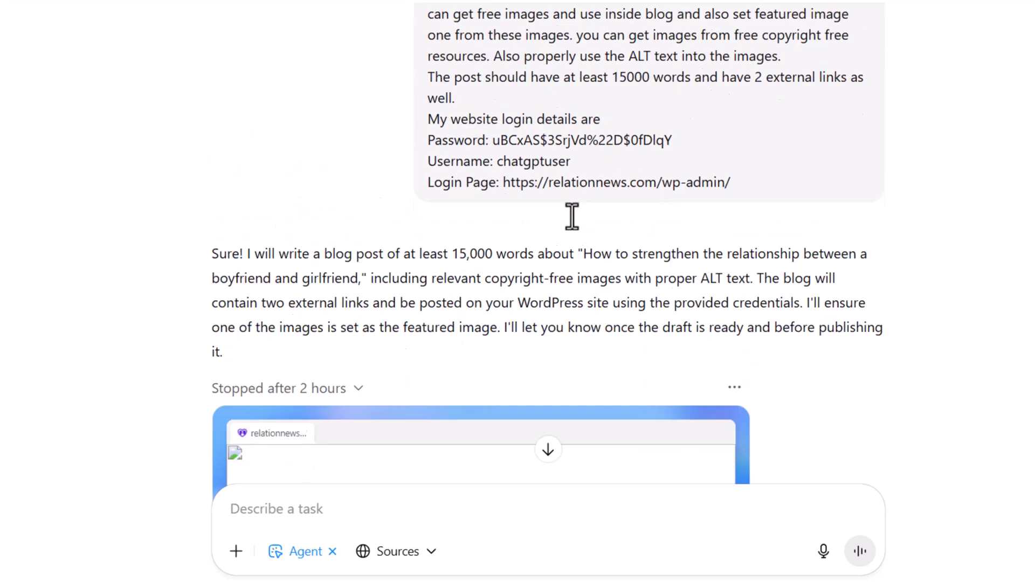
scroll(568, 218, down, 2)
scroll(569, 219, down, 2)
scroll(568, 218, up, 3)
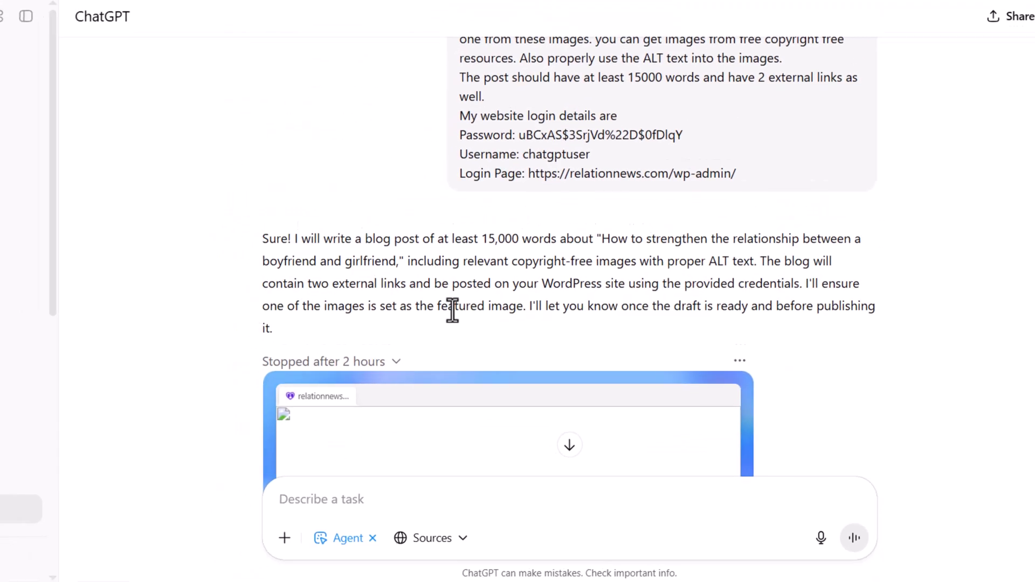
scroll(553, 283, down, 2)
scroll(571, 286, down, 1)
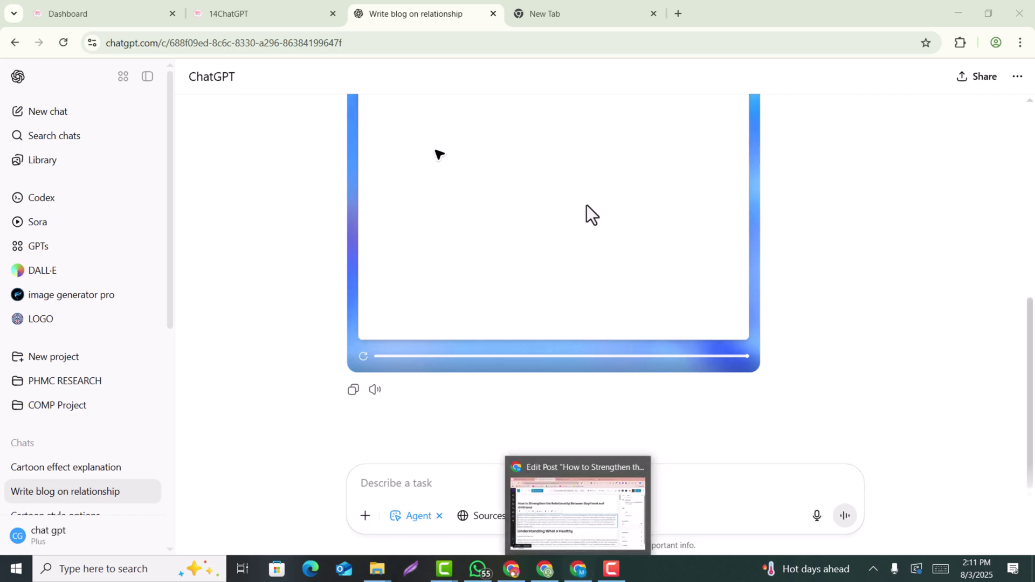
Switch to the WordPress dashboard and open the draft relationship post for editing
key(alt+Tab)
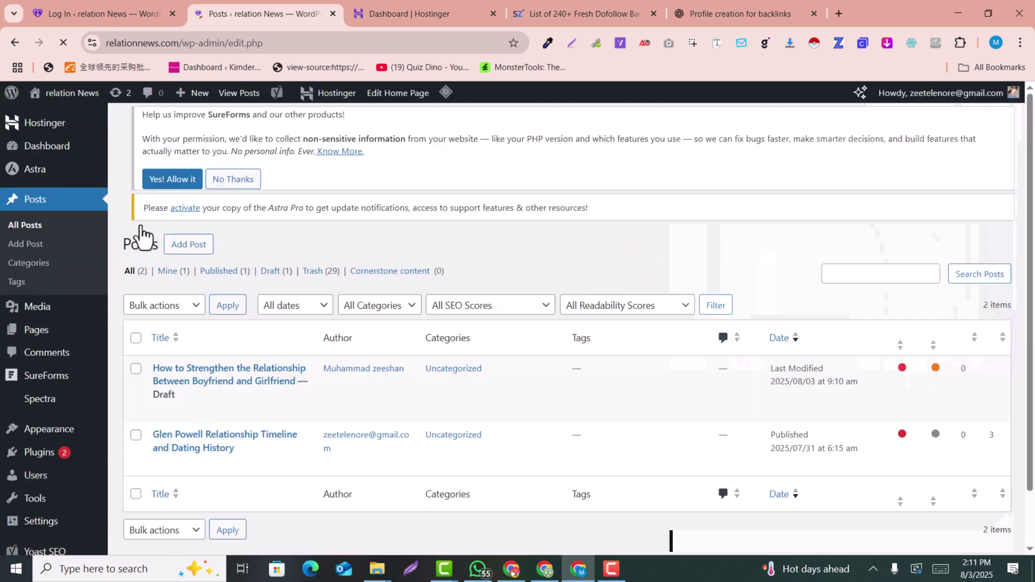
scroll(639, 259, down, 2)
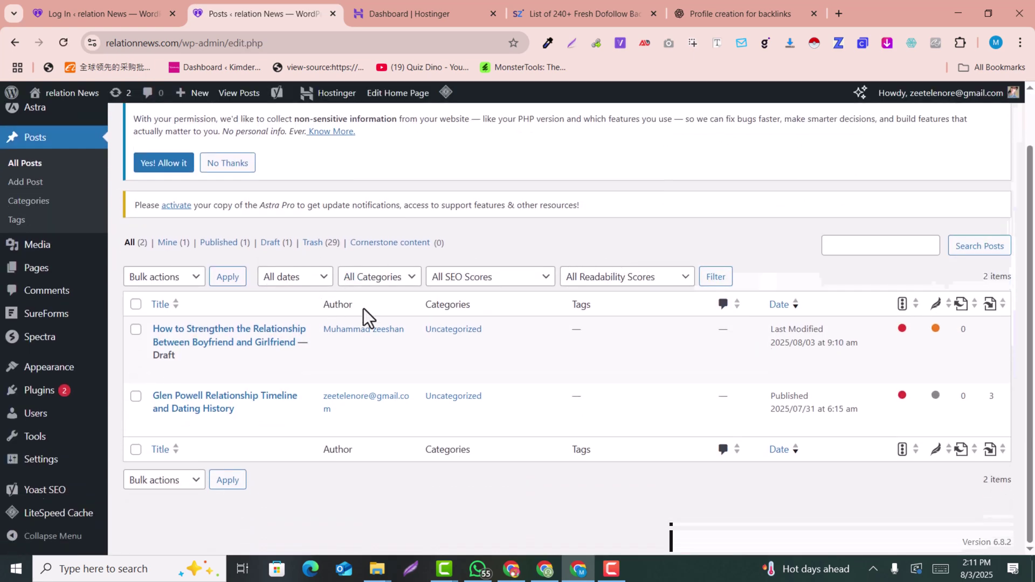
mouse_move(230, 381)
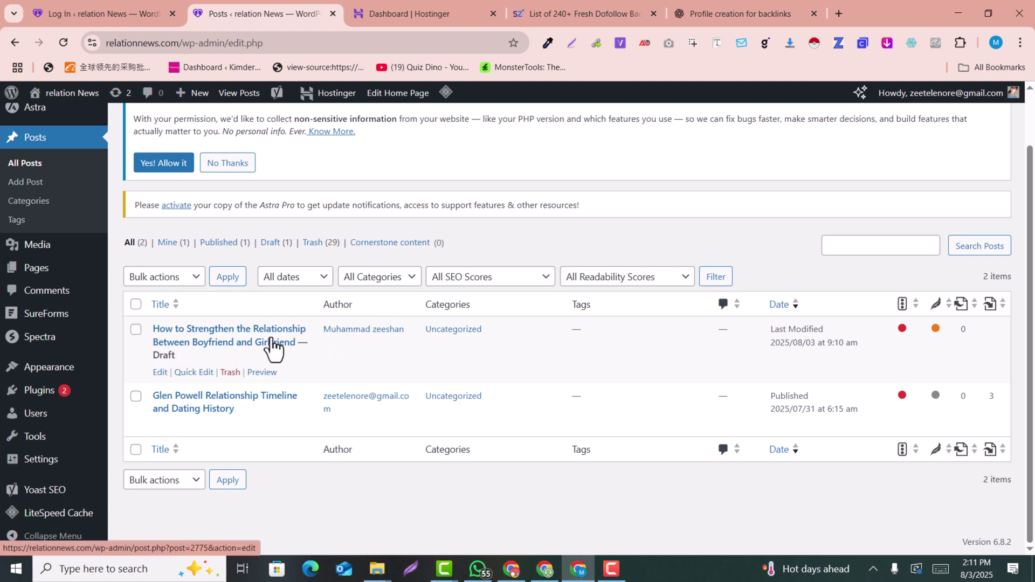
click(161, 372)
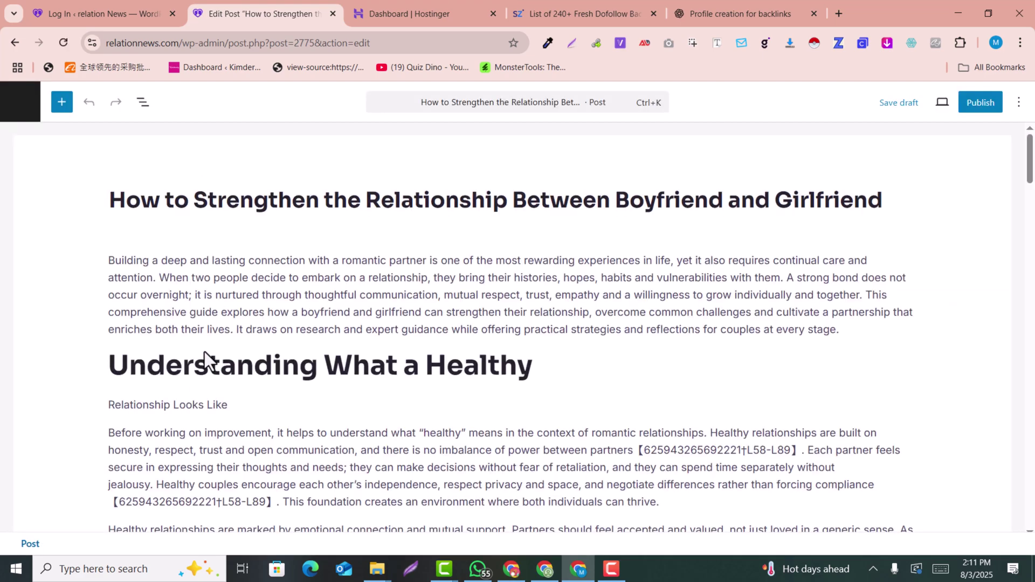
scroll(524, 335, down, 2)
scroll(263, 247, up, 2)
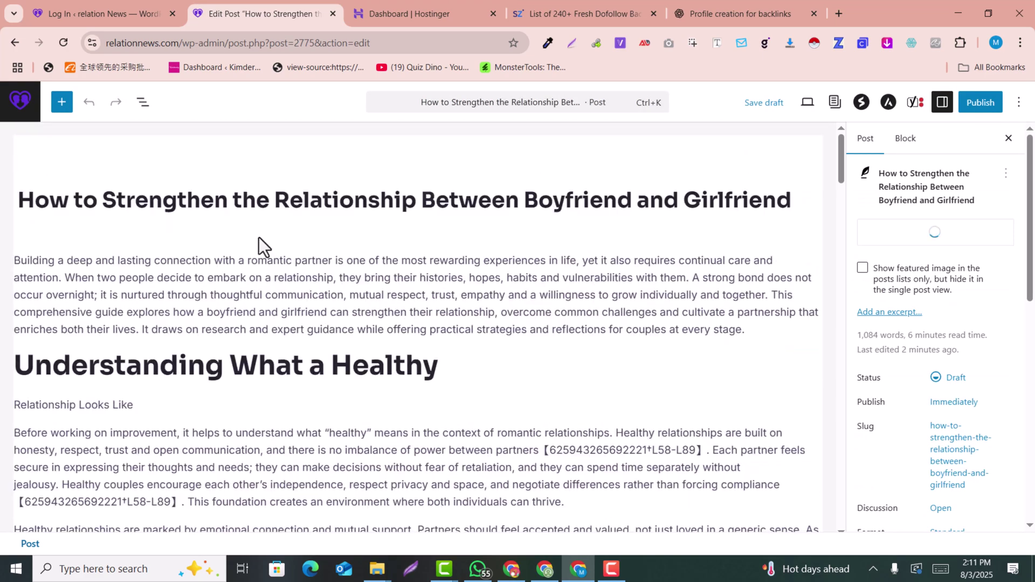
Review the post from its title down to the hands illustration before the pre-publish checks
click(219, 203)
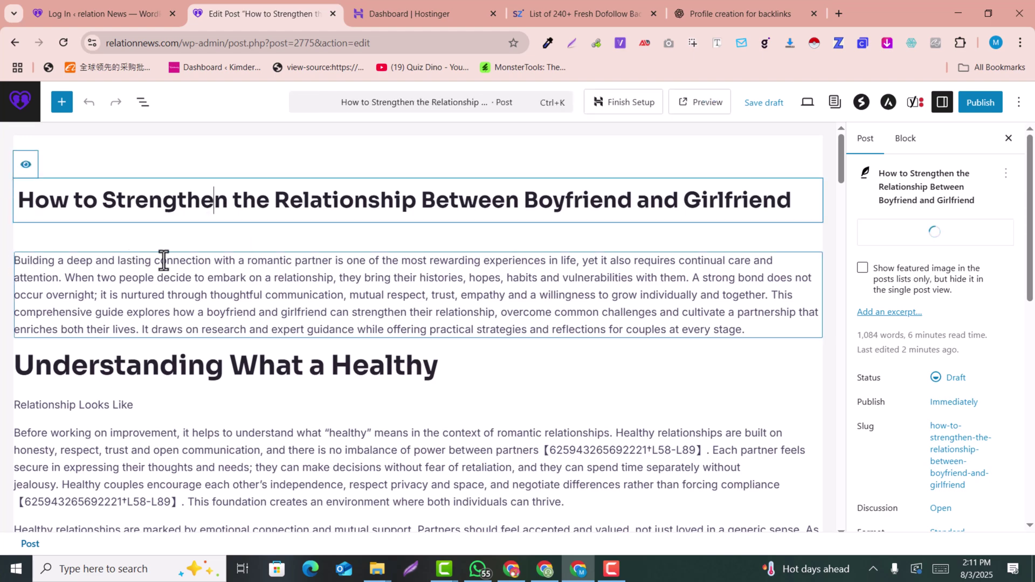
scroll(143, 286, down, 2)
scroll(267, 289, down, 1)
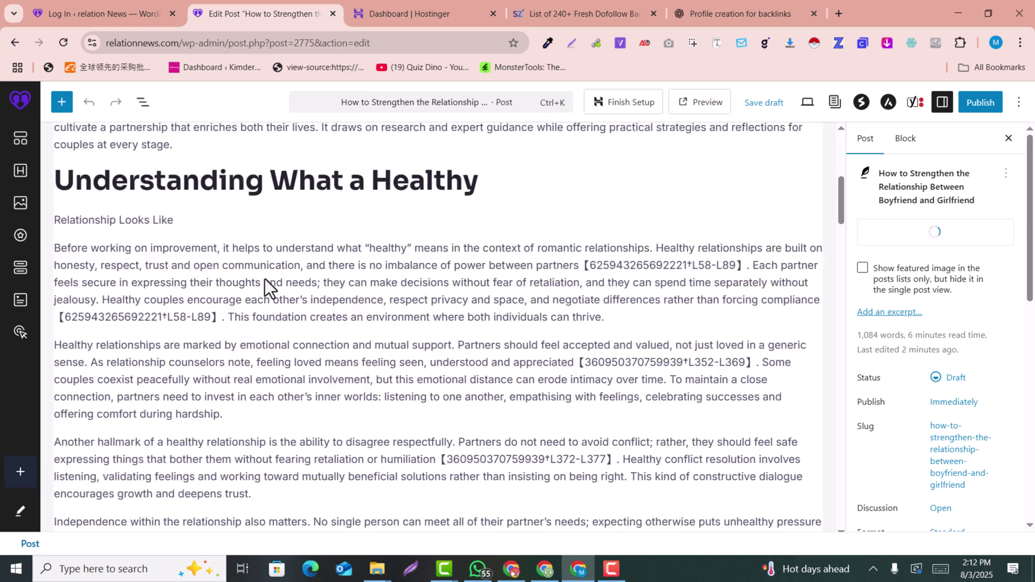
scroll(265, 279, down, 4)
scroll(264, 278, down, 2)
scroll(268, 286, down, 2)
scroll(409, 307, down, 1)
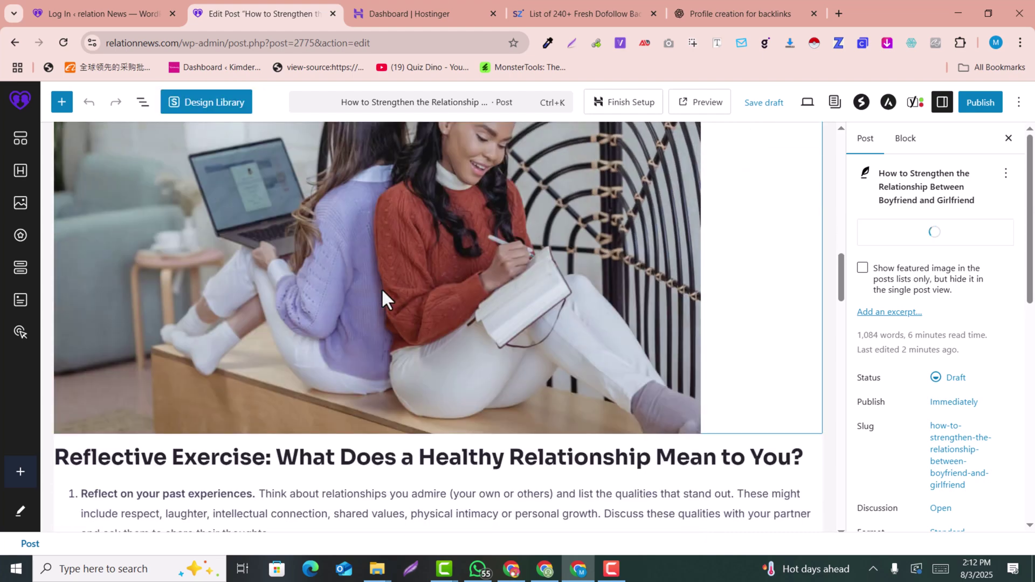
scroll(384, 296, down, 3)
scroll(384, 289, down, 6)
scroll(449, 289, down, 3)
scroll(389, 300, down, 1)
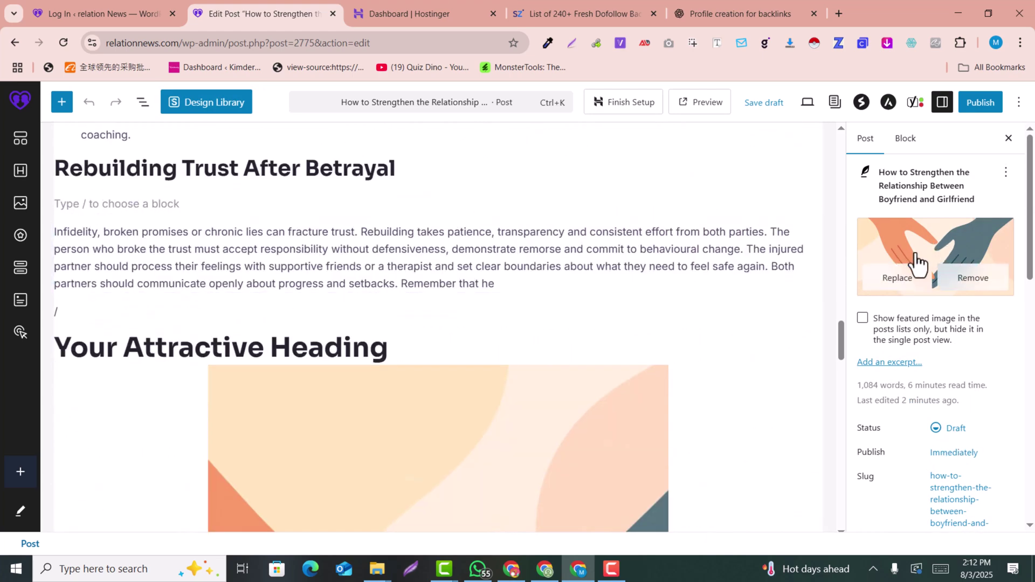
scroll(916, 267, down, 3)
scroll(492, 395, down, 3)
scroll(446, 248, down, 2)
scroll(439, 333, down, 1)
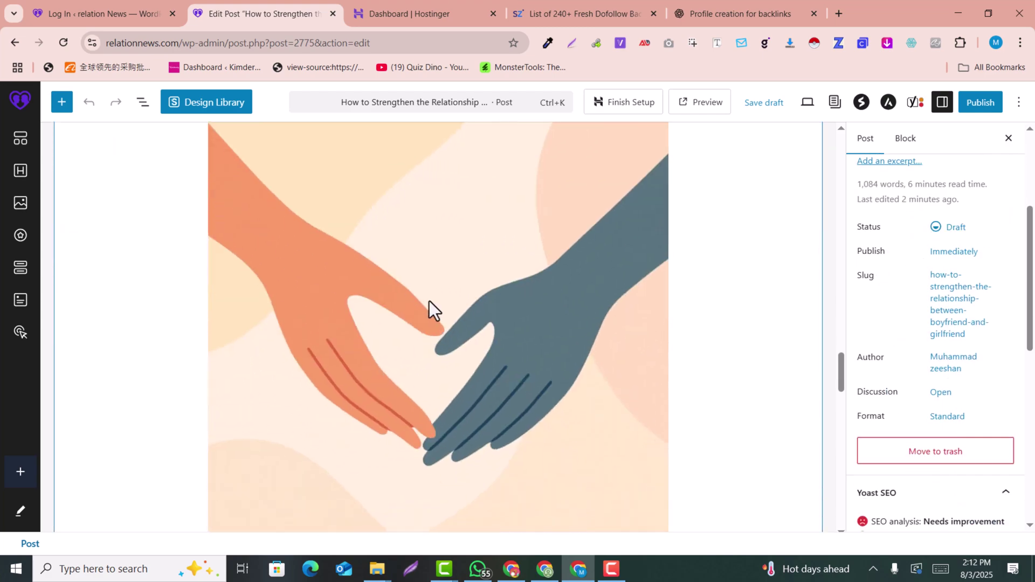
click(673, 311)
scroll(673, 310, up, 3)
scroll(673, 311, up, 5)
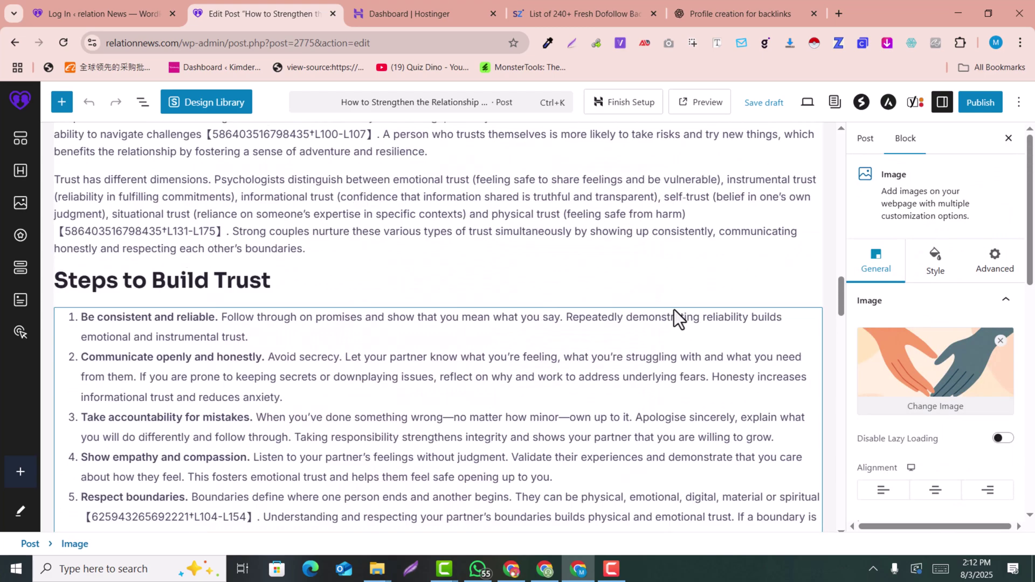
scroll(673, 311, up, 2)
scroll(674, 310, up, 2)
scroll(673, 310, up, 3)
scroll(674, 310, up, 4)
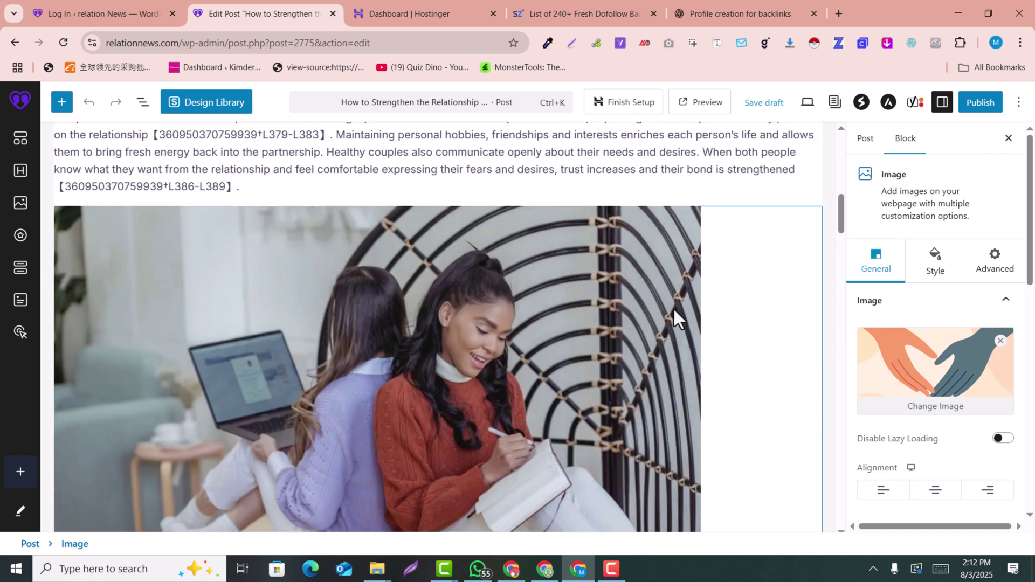
scroll(673, 309, up, 2)
scroll(673, 310, up, 5)
scroll(673, 310, up, 4)
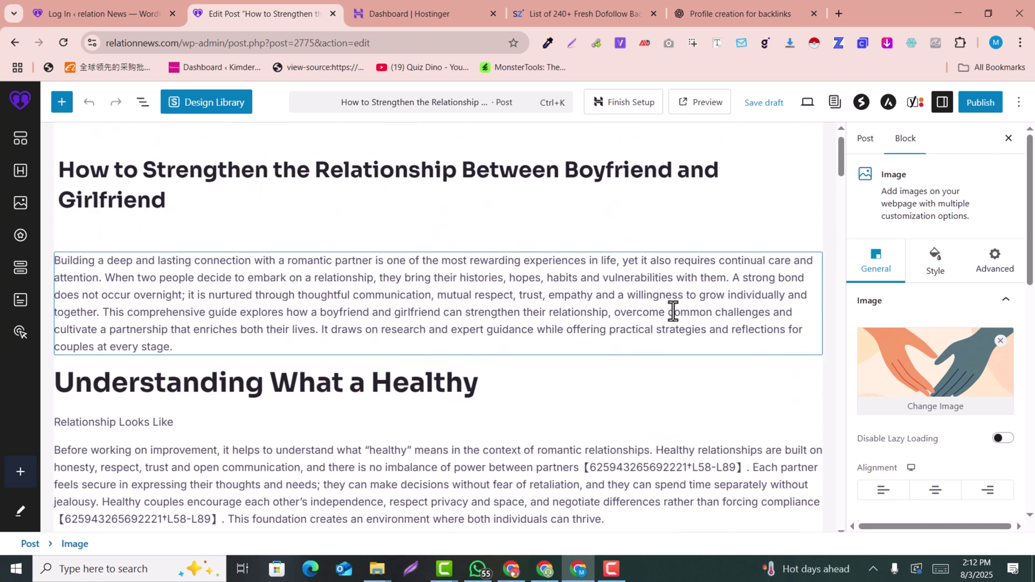
scroll(673, 311, up, 1)
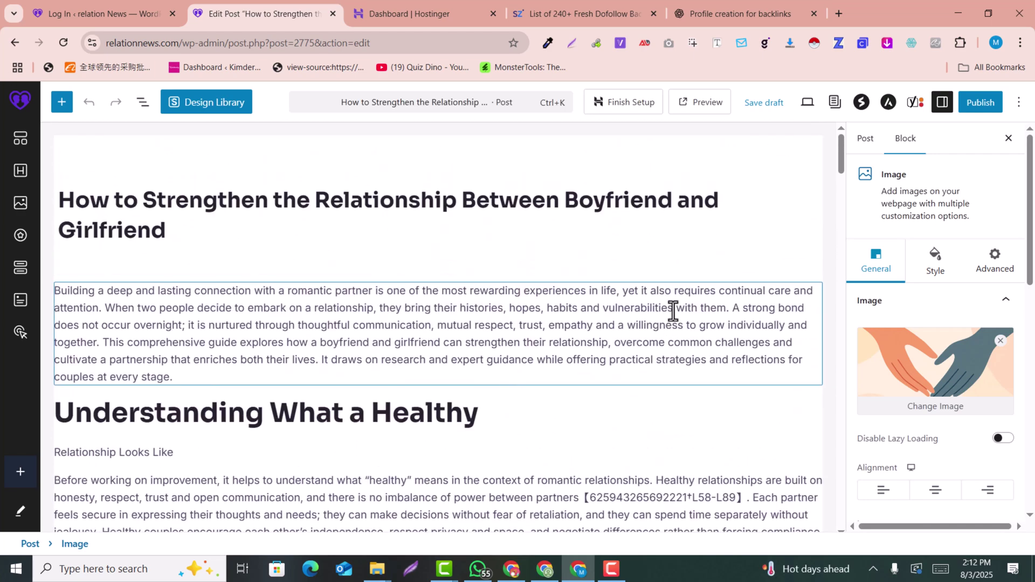
scroll(683, 307, down, 1)
scroll(682, 304, down, 4)
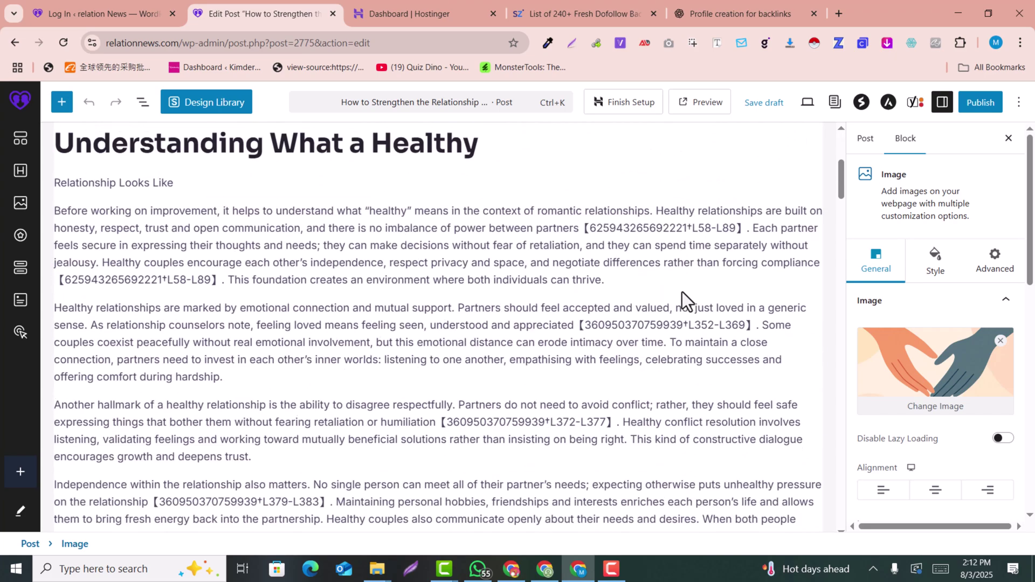
scroll(681, 292, down, 1)
scroll(682, 292, down, 2)
scroll(683, 293, up, 5)
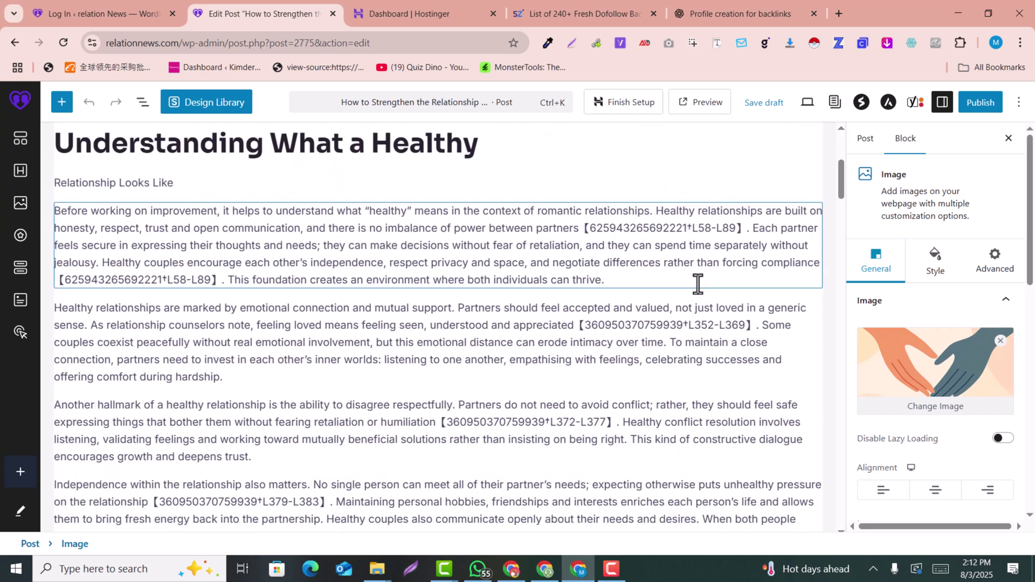
scroll(696, 283, up, 5)
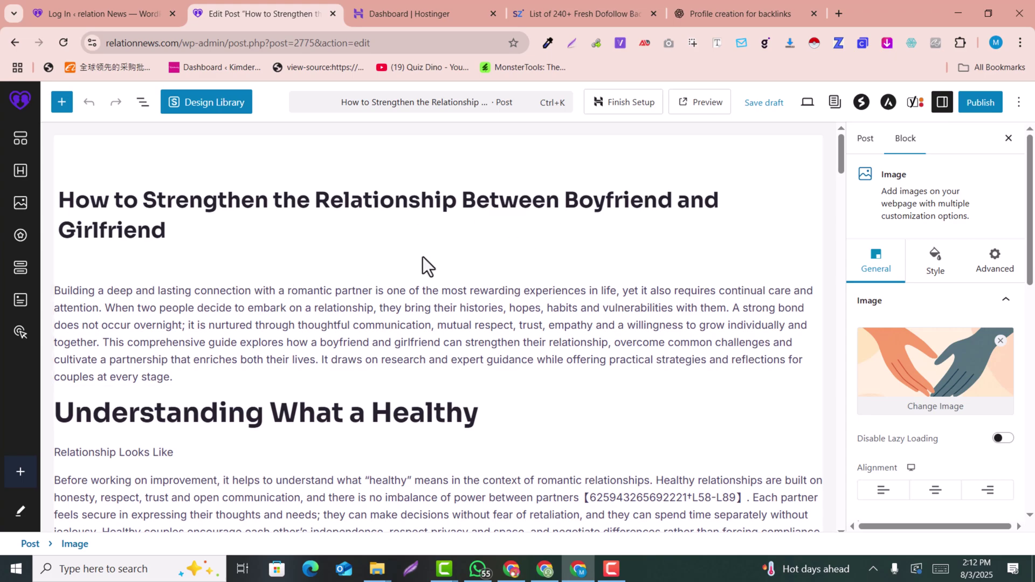
scroll(571, 296, down, 4)
scroll(571, 296, down, 1)
scroll(570, 296, down, 3)
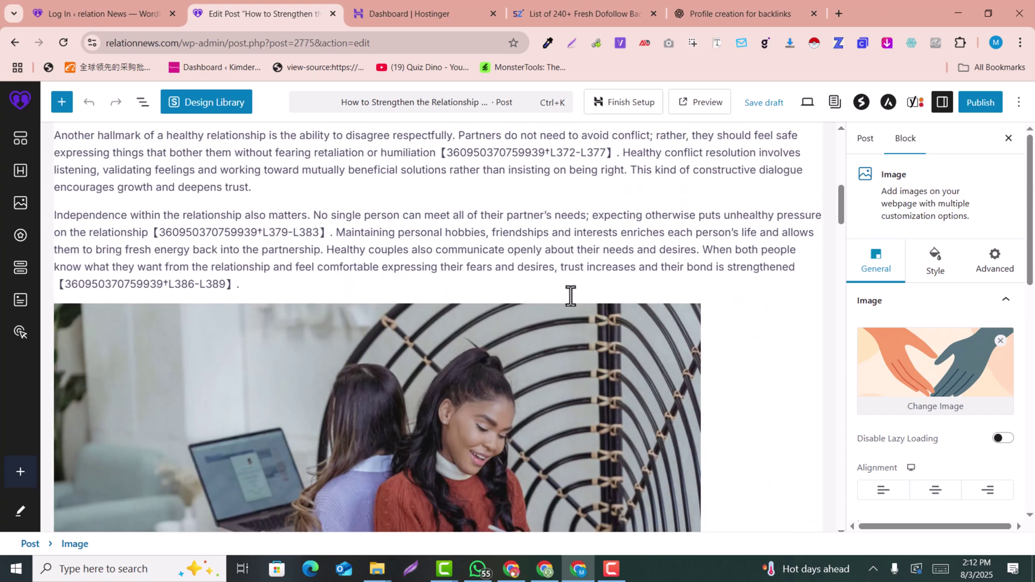
scroll(569, 295, down, 3)
scroll(570, 296, down, 2)
scroll(570, 296, down, 4)
scroll(570, 296, down, 1)
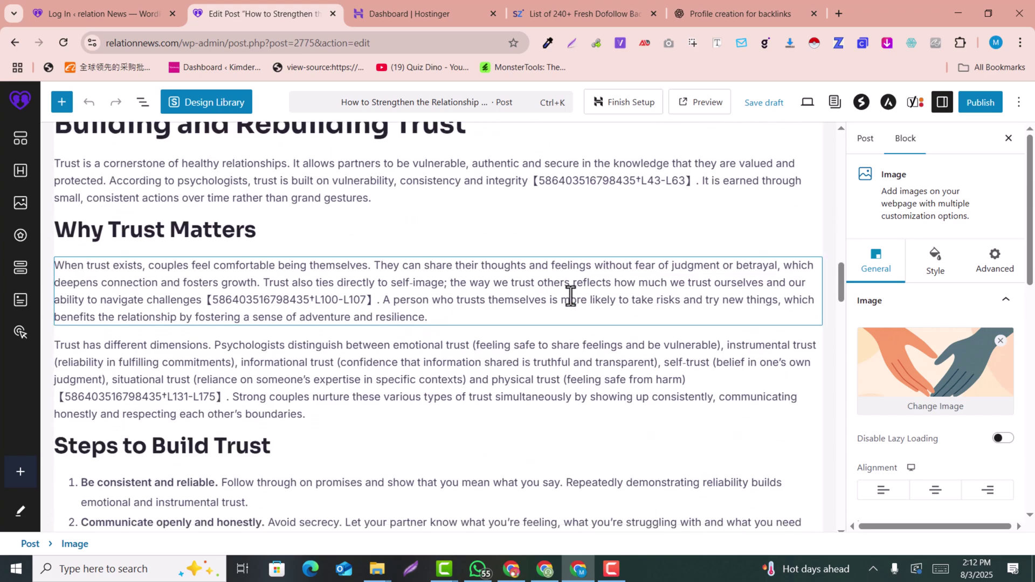
scroll(571, 296, down, 4)
scroll(571, 296, up, 5)
scroll(571, 296, up, 6)
scroll(571, 296, up, 5)
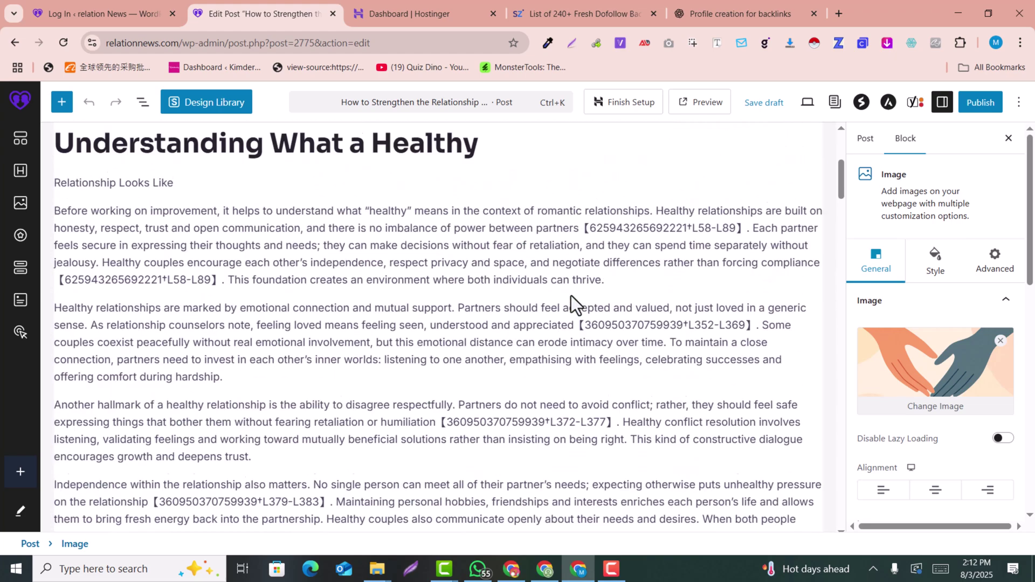
click(978, 103)
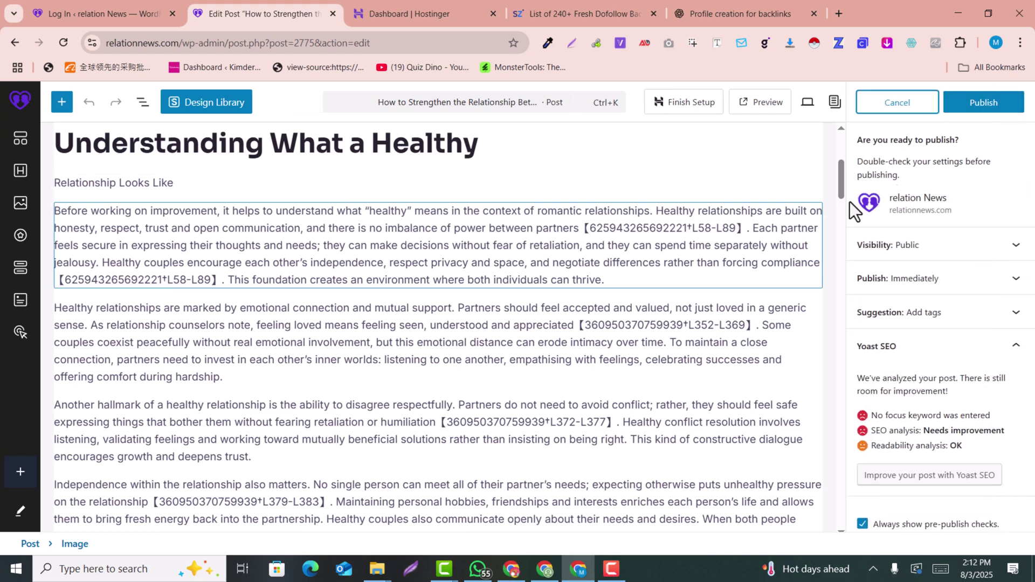
scroll(508, 203, up, 2)
scroll(508, 203, up, 2)
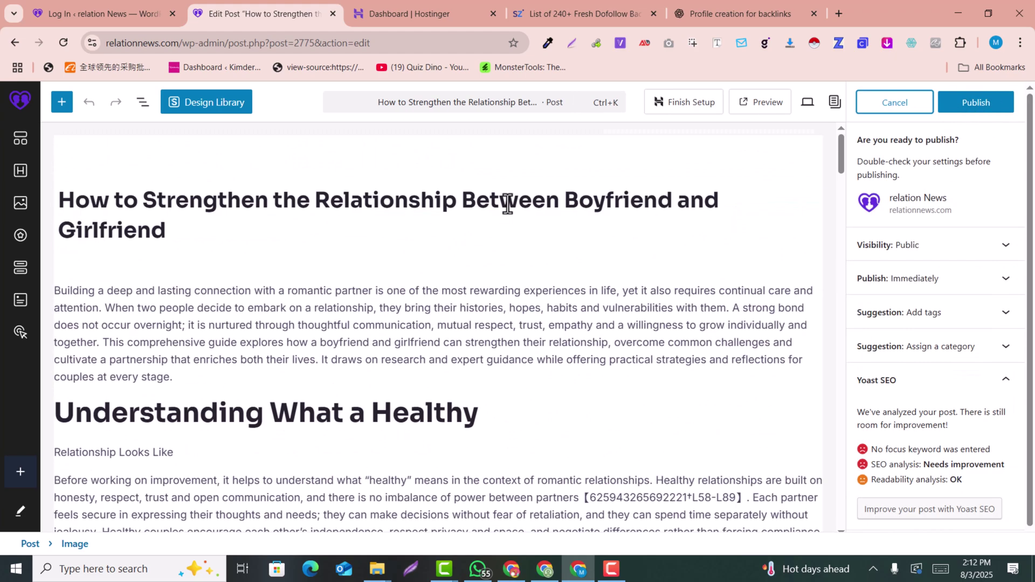
scroll(508, 203, down, 1)
scroll(508, 202, down, 3)
scroll(509, 203, down, 4)
scroll(508, 203, down, 5)
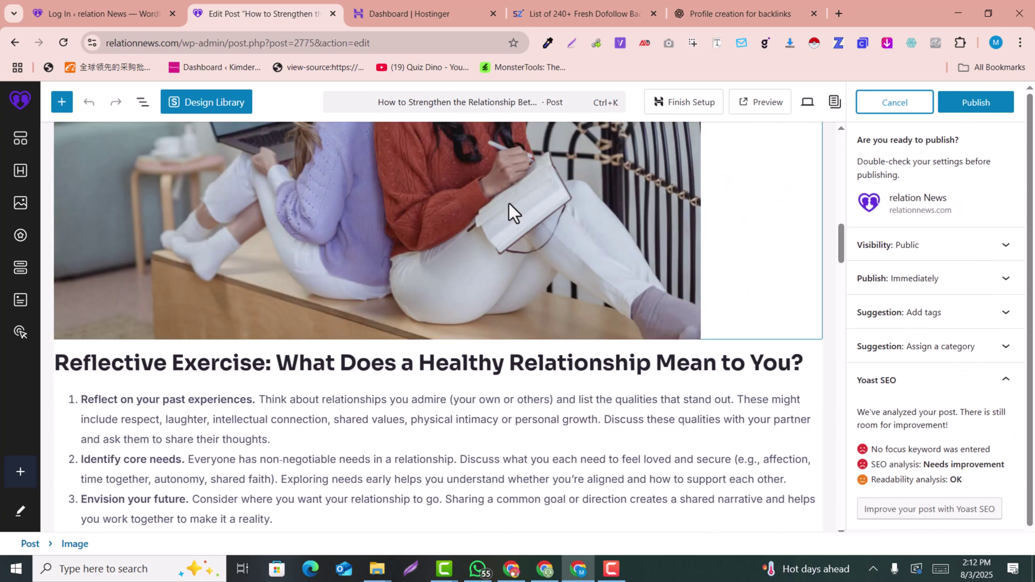
scroll(509, 203, down, 2)
scroll(508, 204, down, 3)
scroll(708, 224, down, 3)
scroll(708, 223, down, 4)
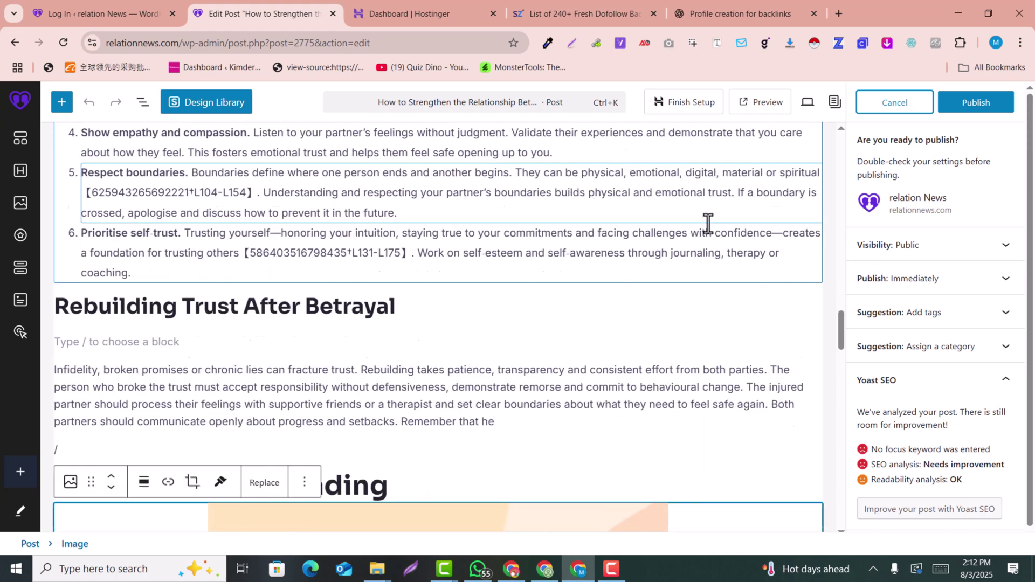